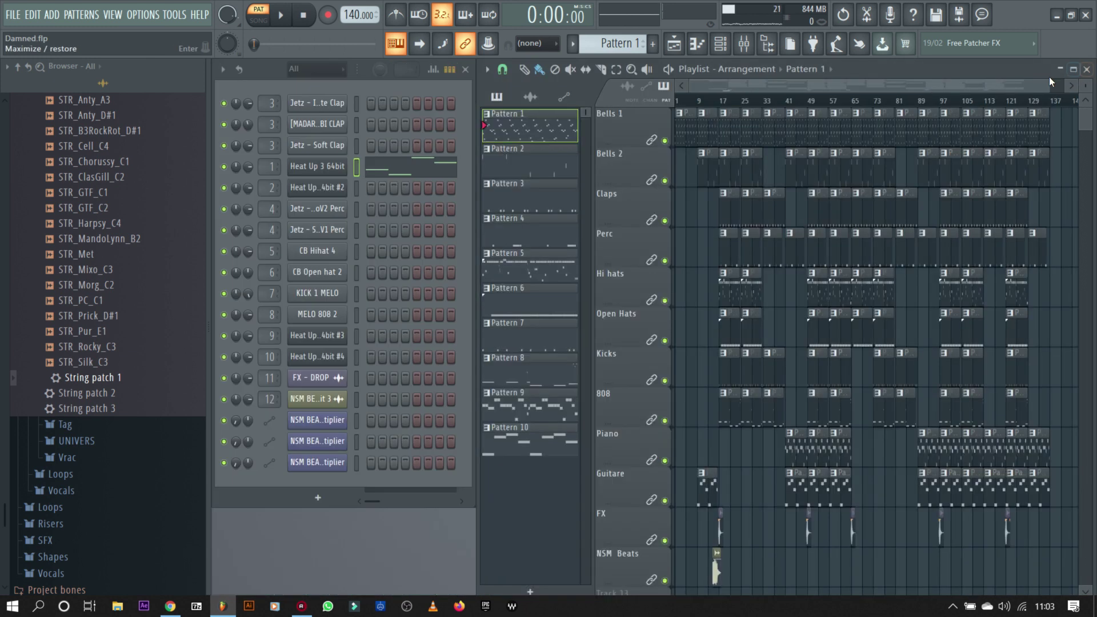
- Audition Pattern 2's Heat Up 3 64bit #2 notes in the piano roll, stop playback and close the editor
{"action": "scroll", "coordinate": [627, 47], "scroll_direction": "up", "scroll_amount": 1}
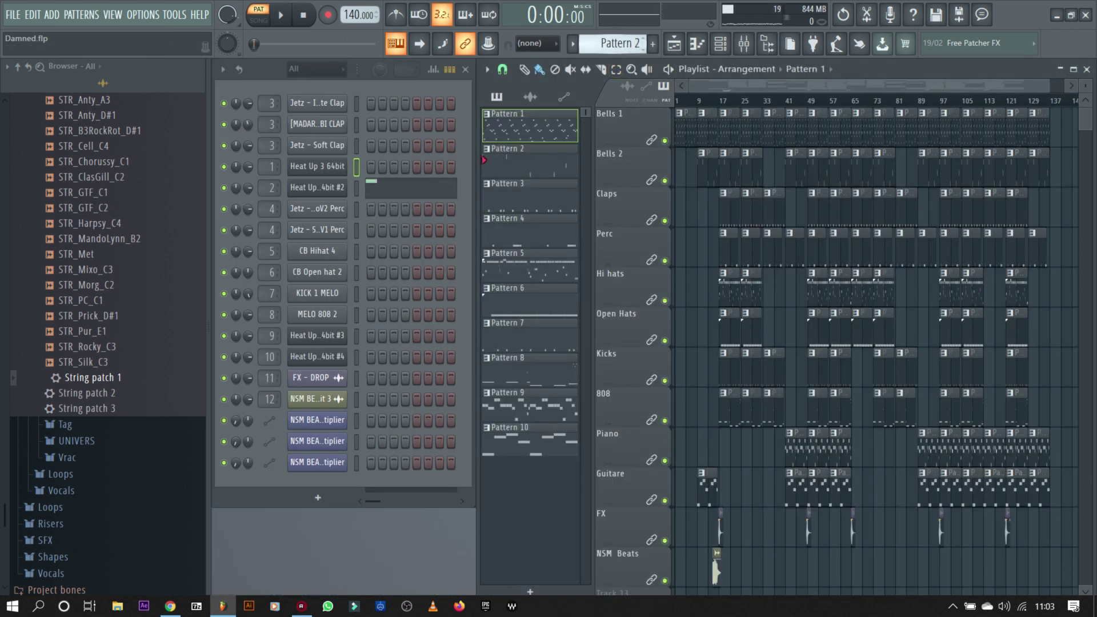
{"action": "left_click", "coordinate": [382, 193]}
{"action": "key", "text": "space"}
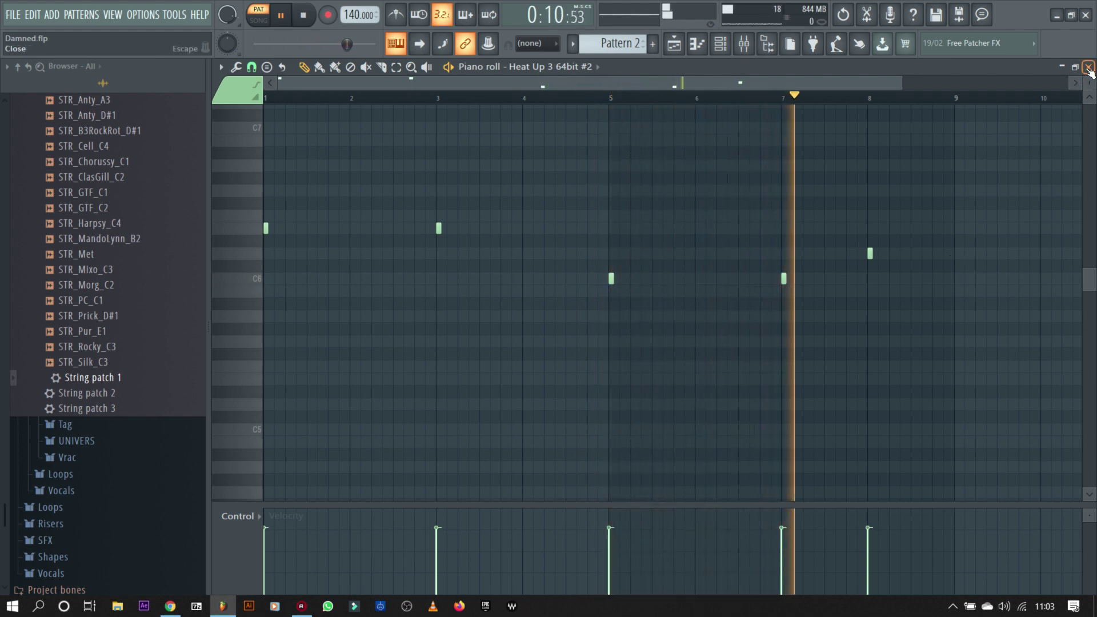
{"action": "key", "text": "space"}
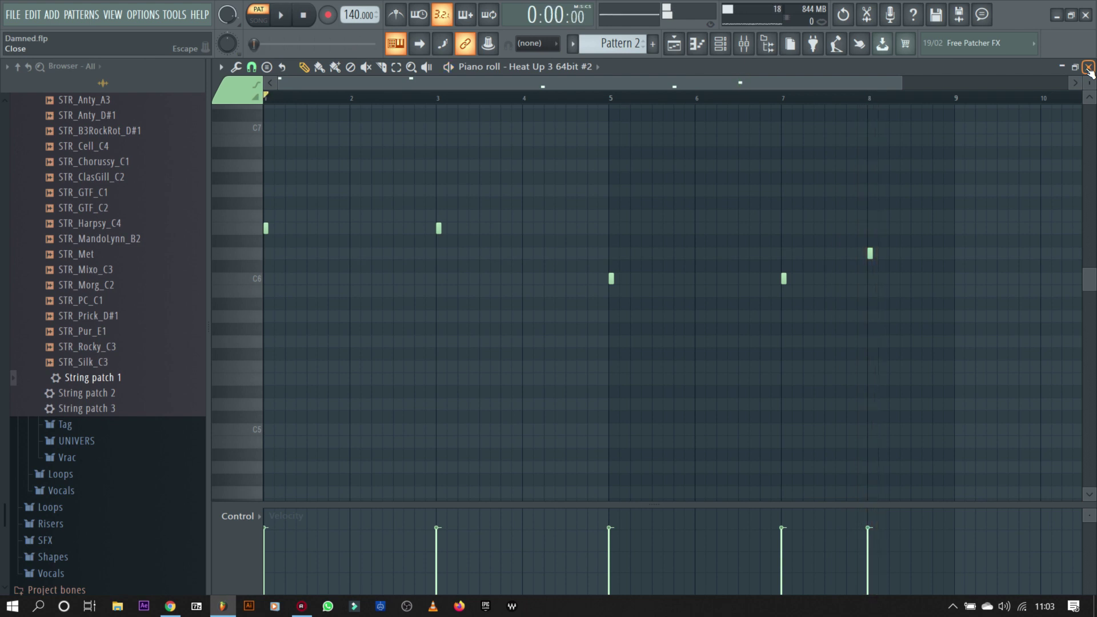
{"action": "left_click", "coordinate": [1088, 67]}
- Switch to Pattern 3 and play its Jetz - Immaculate Clap notes in the piano roll, closing the editor when done
{"action": "scroll", "coordinate": [609, 43], "scroll_direction": "down", "scroll_amount": 1}
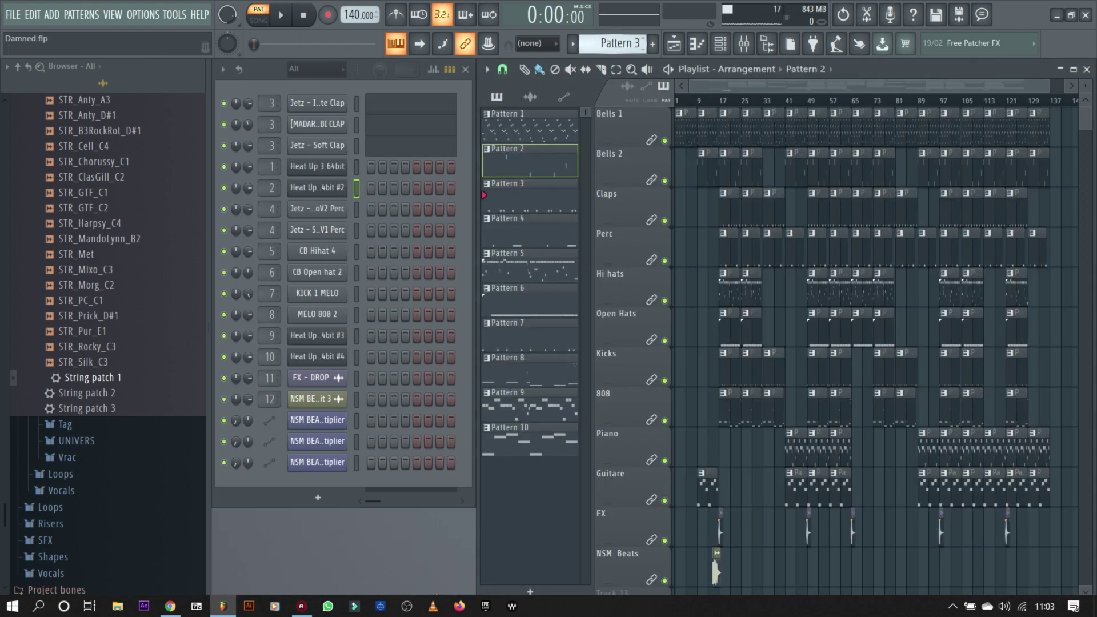
{"action": "left_click", "coordinate": [399, 102]}
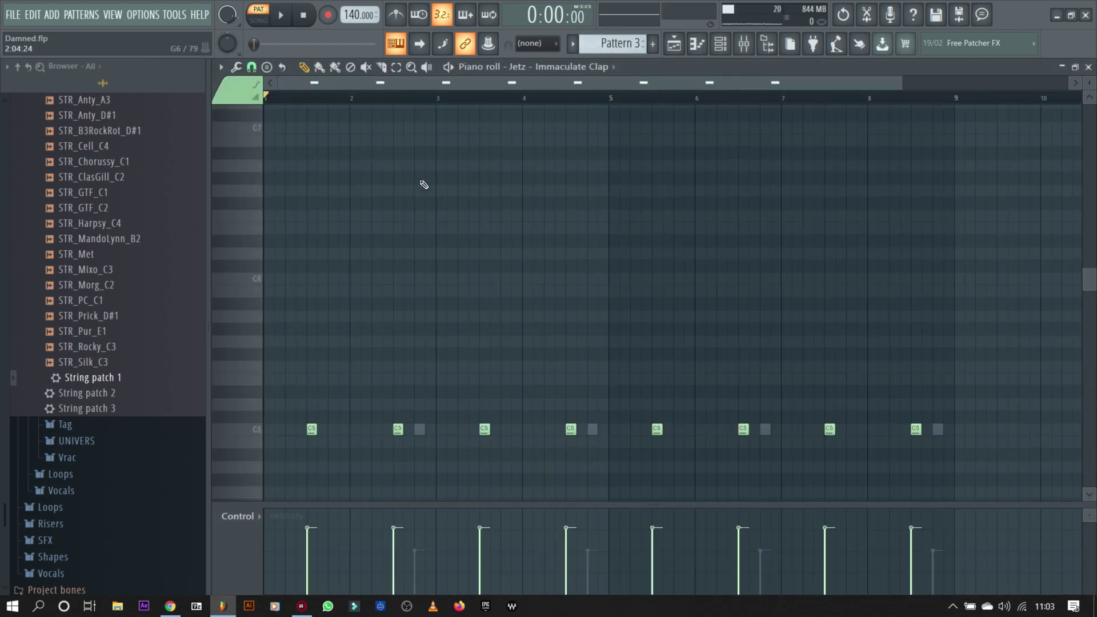
{"action": "key", "text": "space"}
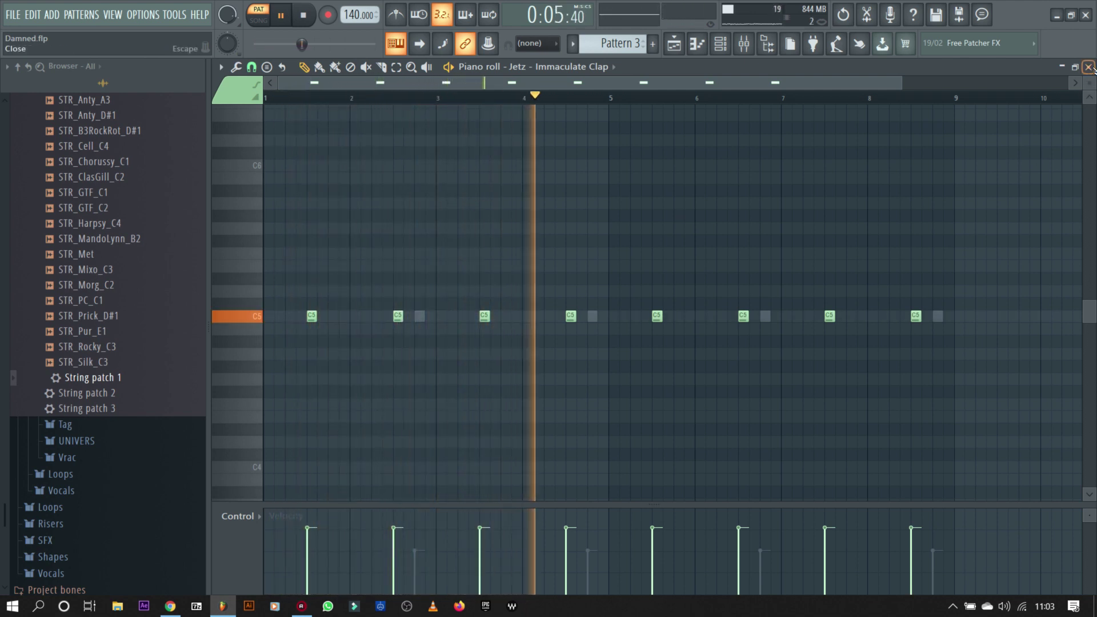
{"action": "key", "text": "space"}
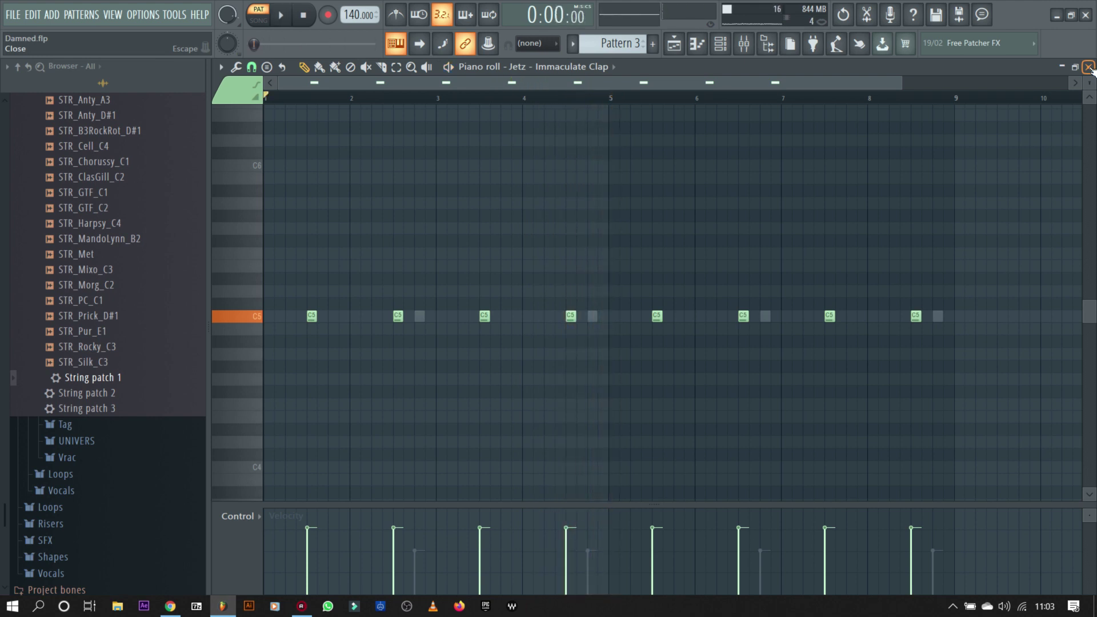
{"action": "left_click", "coordinate": [1089, 66]}
- Switch to Pattern 4 and listen to its Jetz - BongoV2 Perc notes in the piano roll, closing it when done
{"action": "scroll", "coordinate": [620, 43], "scroll_direction": "down", "scroll_amount": 1}
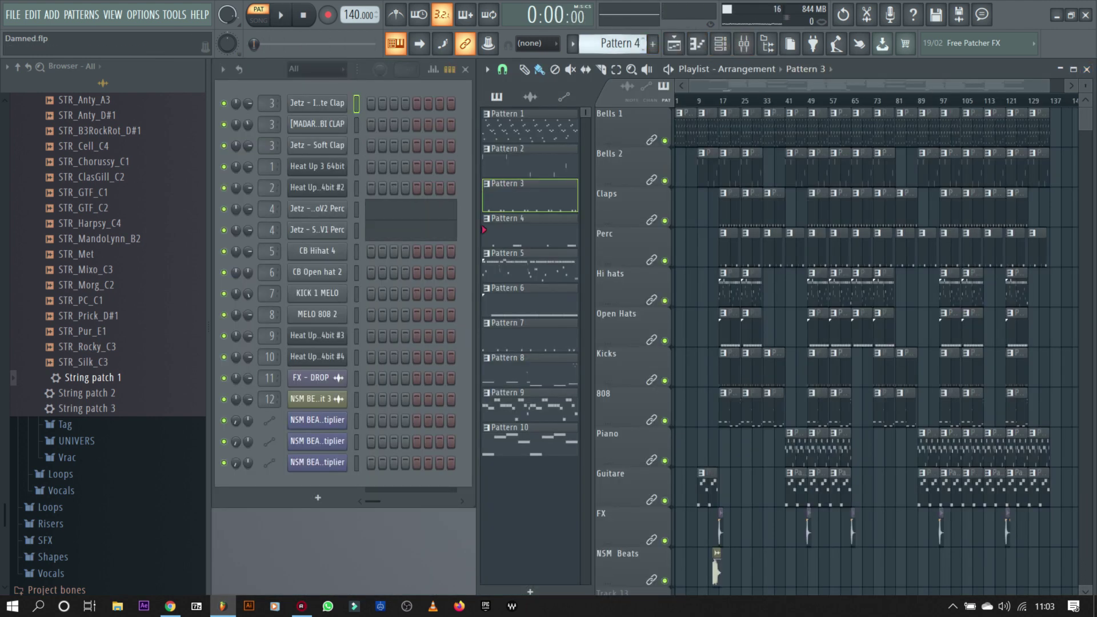
{"action": "left_click", "coordinate": [380, 216]}
{"action": "key", "text": "space"}
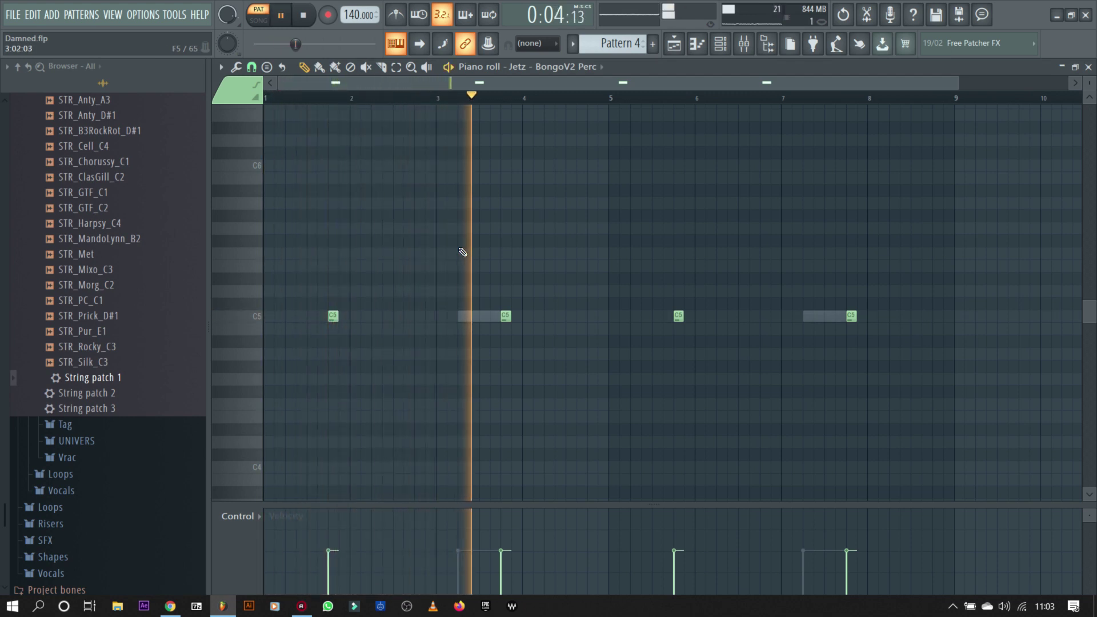
{"action": "key", "text": "space"}
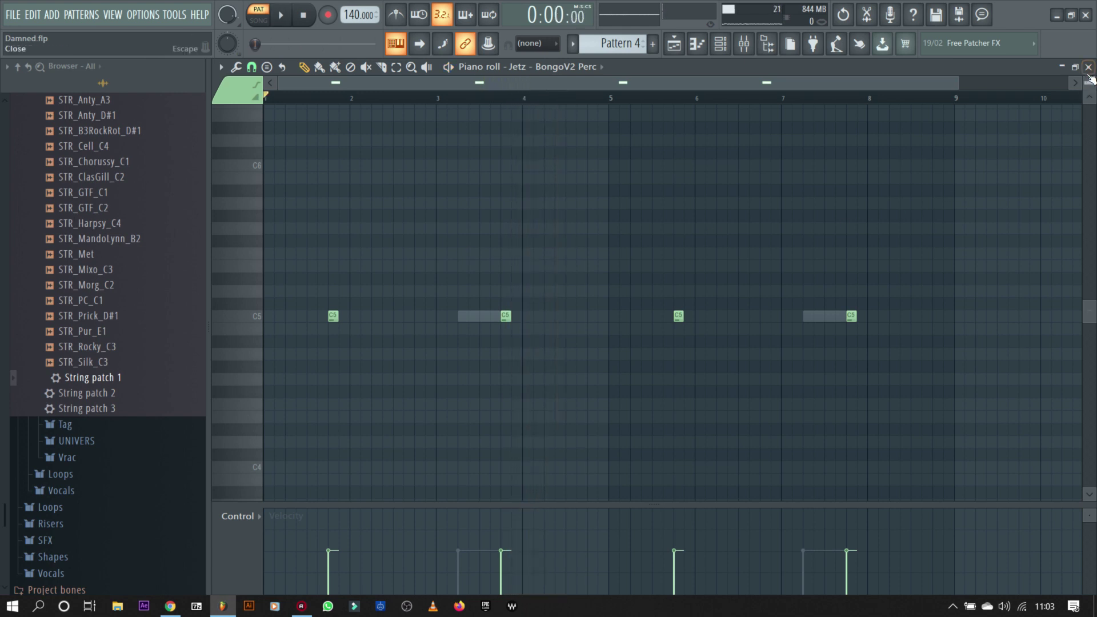
{"action": "key", "text": "F7"}
- Switch to Pattern 5 and play back its CB Hihat 4 notes in the piano roll, closing the editor when done
{"action": "scroll", "coordinate": [599, 41], "scroll_direction": "down", "scroll_amount": 1}
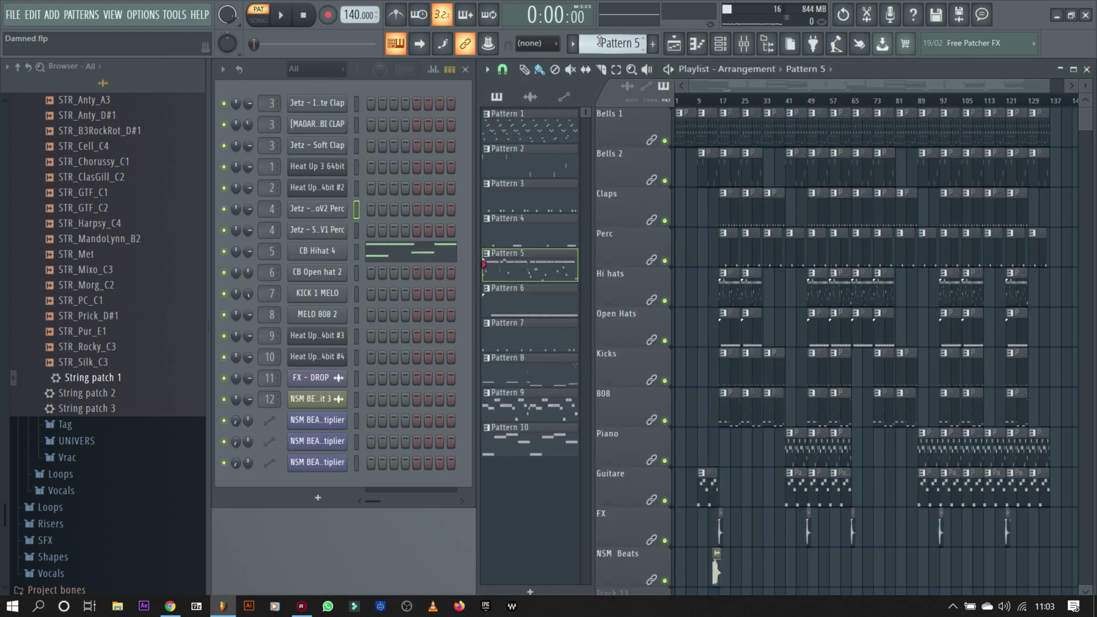
{"action": "left_click", "coordinate": [413, 252]}
{"action": "key", "text": "space"}
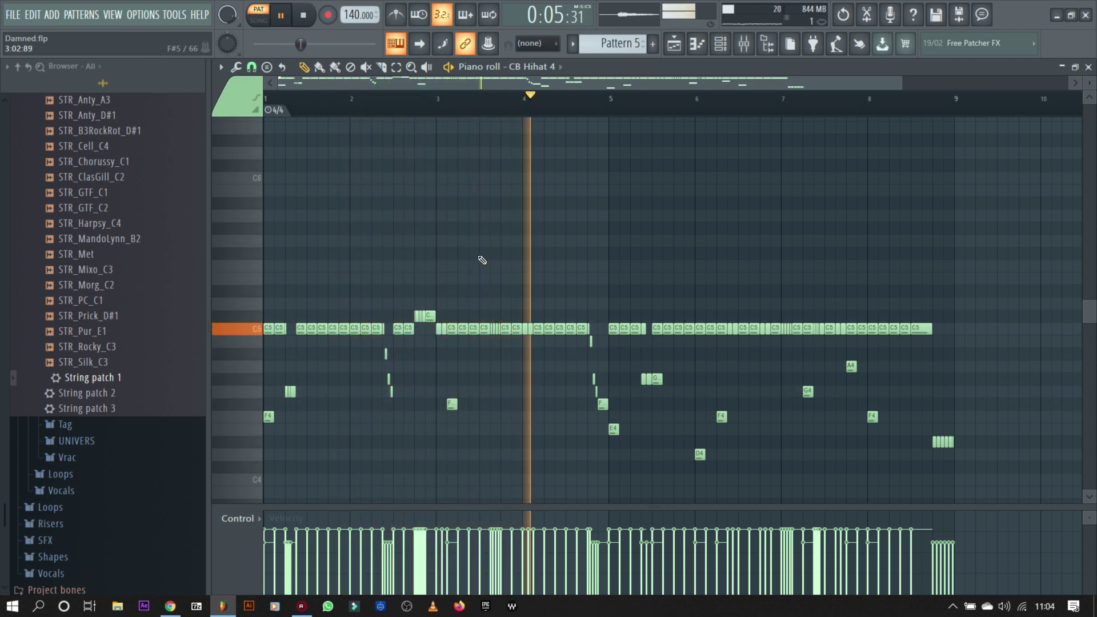
{"action": "key", "text": "space"}
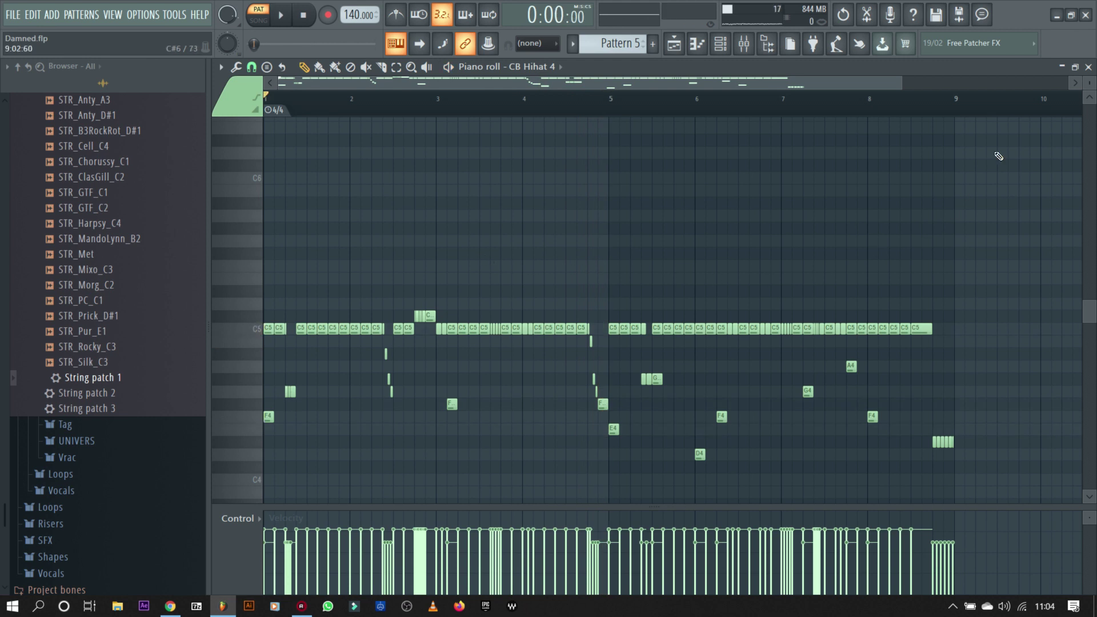
{"action": "left_click", "coordinate": [1089, 67]}
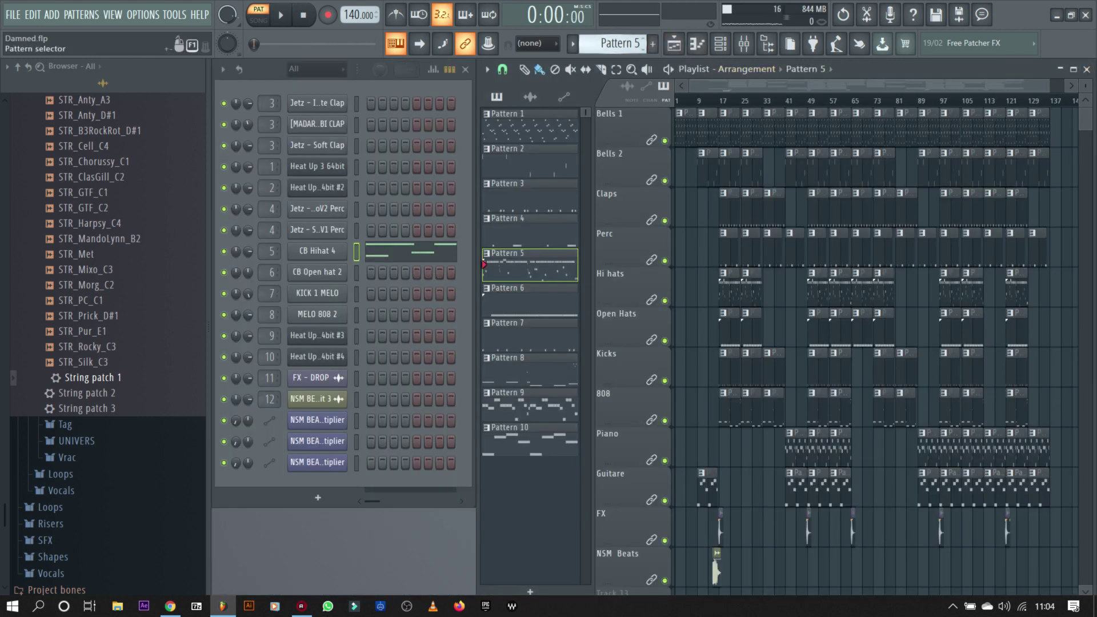
- Switch to Pattern 6 and audition its CB Open hat 2 notes in the piano roll, closing it when done
{"action": "scroll", "coordinate": [614, 43], "scroll_direction": "down", "scroll_amount": 1}
{"action": "left_click", "coordinate": [390, 278]}
{"action": "key", "text": "space"}
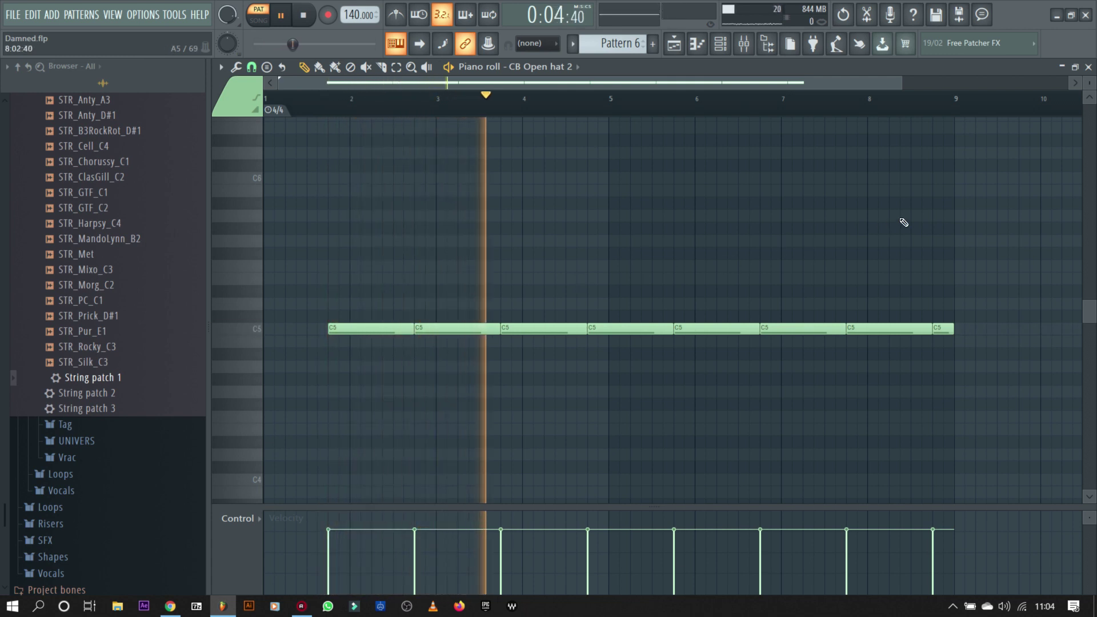
{"action": "key", "text": "space"}
{"action": "left_click", "coordinate": [1088, 67]}
- Switch to Pattern 7 and play its KICK 1 MELO notes in the piano roll, closing the editor when done
{"action": "scroll", "coordinate": [594, 44], "scroll_direction": "down", "scroll_amount": 1}
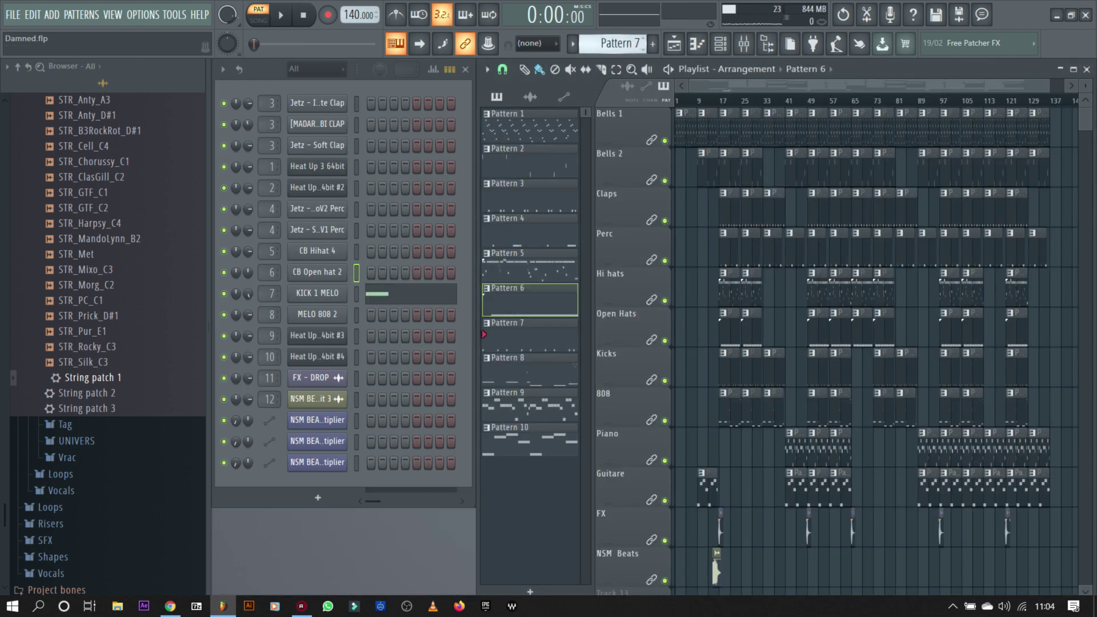
{"action": "left_click", "coordinate": [392, 298]}
{"action": "key", "text": "space"}
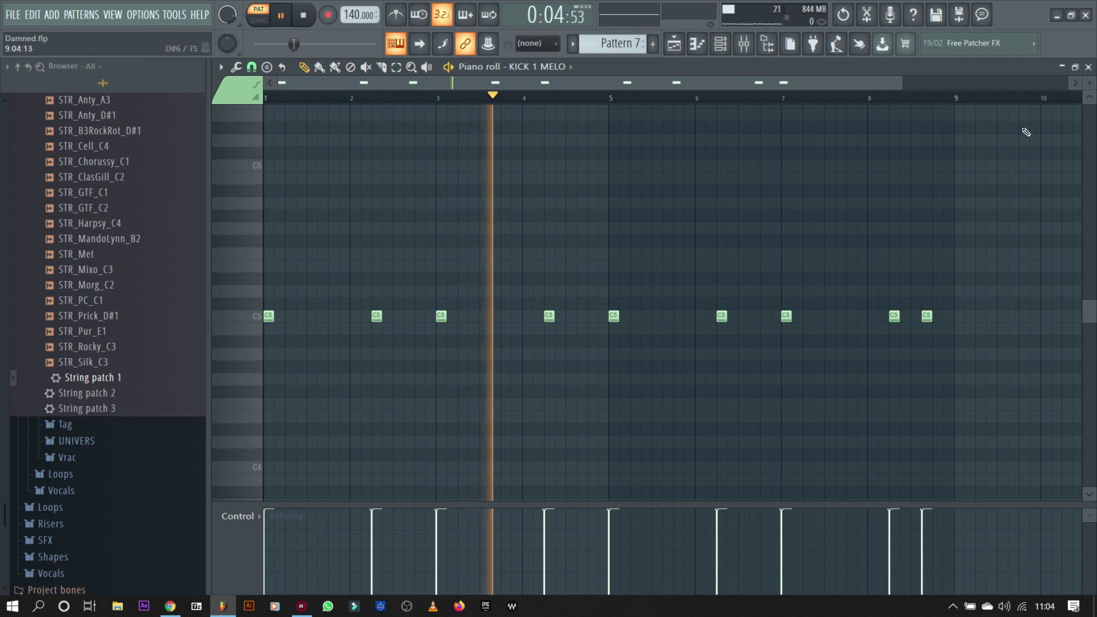
{"action": "key", "text": "space"}
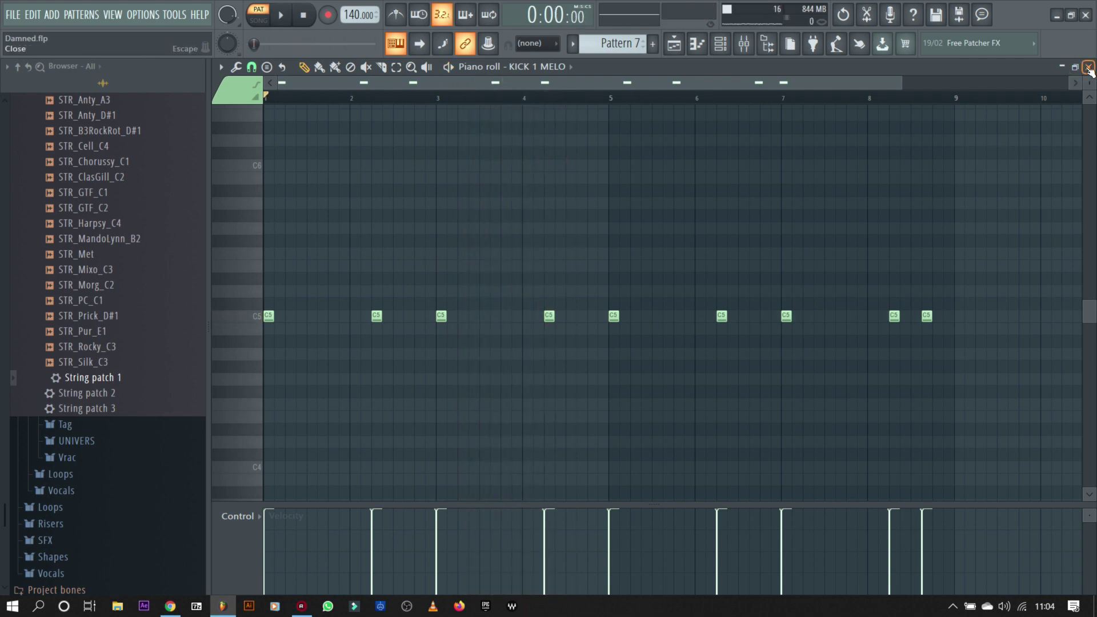
{"action": "left_click", "coordinate": [1088, 68]}
- Switch to Pattern 8 and review its MELO 808 2 notes in the piano roll during playback, closing the editor when done
{"action": "scroll", "coordinate": [620, 43], "scroll_direction": "down", "scroll_amount": 1}
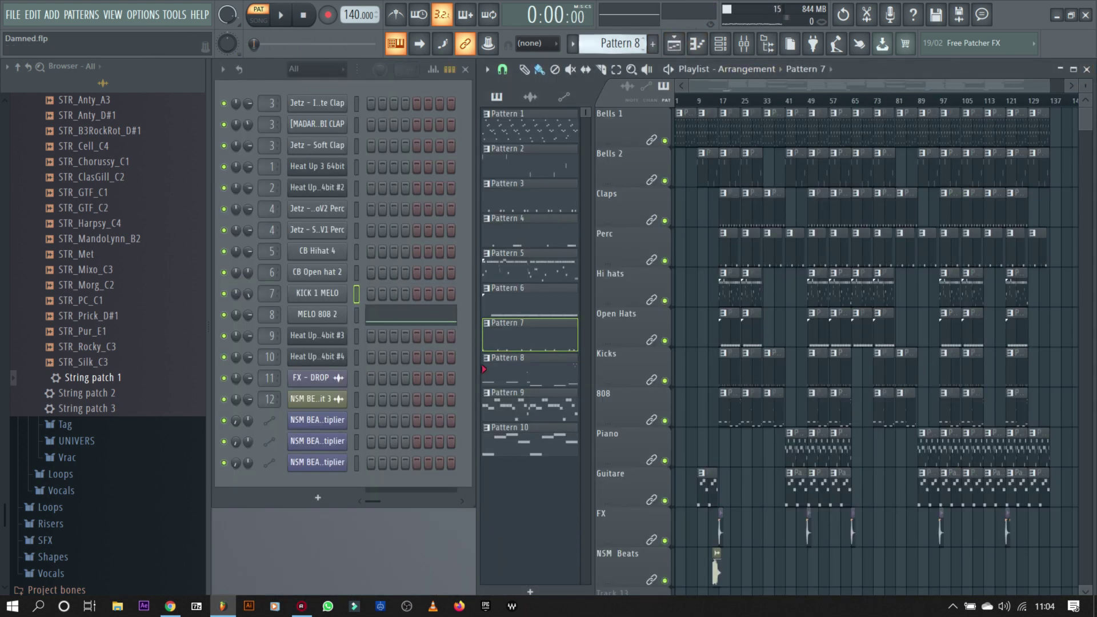
{"action": "left_click", "coordinate": [397, 317]}
{"action": "key", "text": "space"}
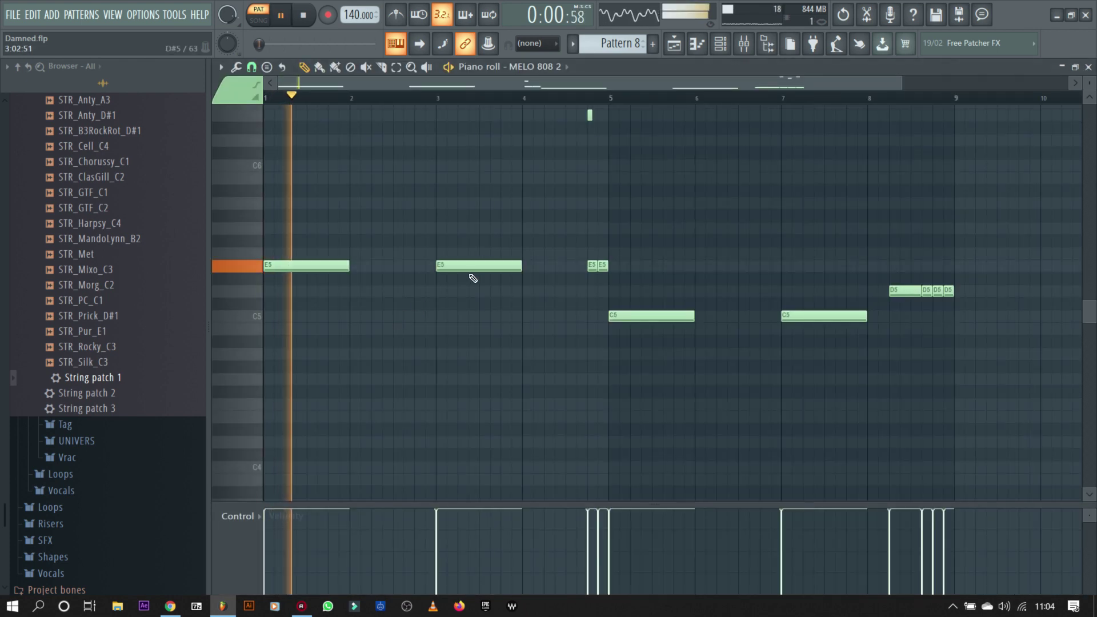
{"action": "scroll", "coordinate": [473, 279], "scroll_direction": "up", "scroll_amount": 2}
{"action": "scroll", "coordinate": [474, 279], "scroll_direction": "down", "scroll_amount": 1}
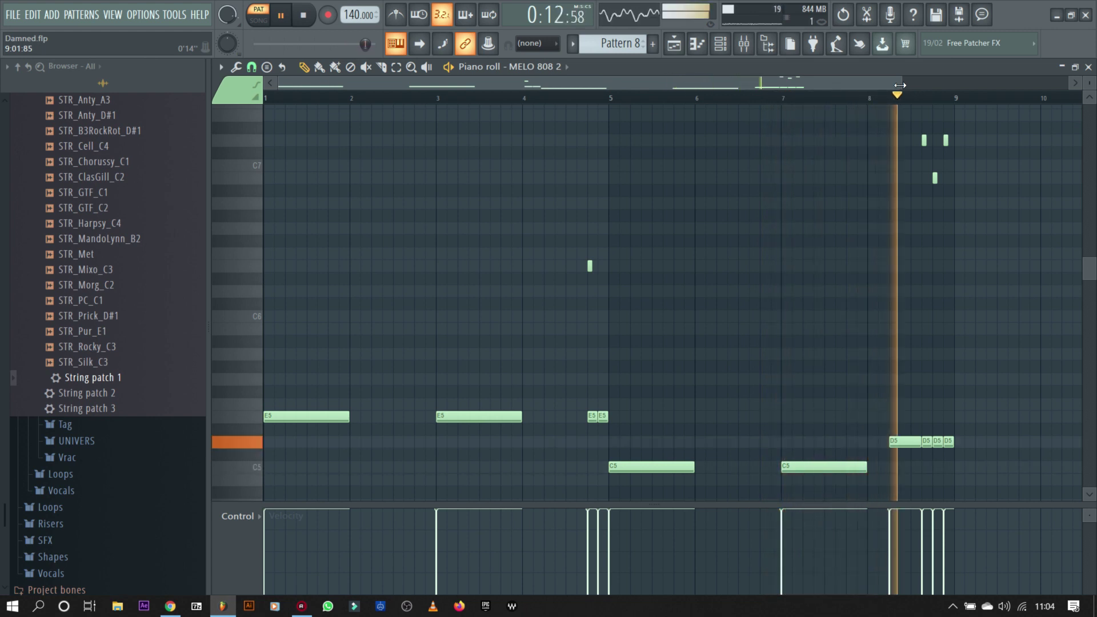
{"action": "key", "text": "space"}
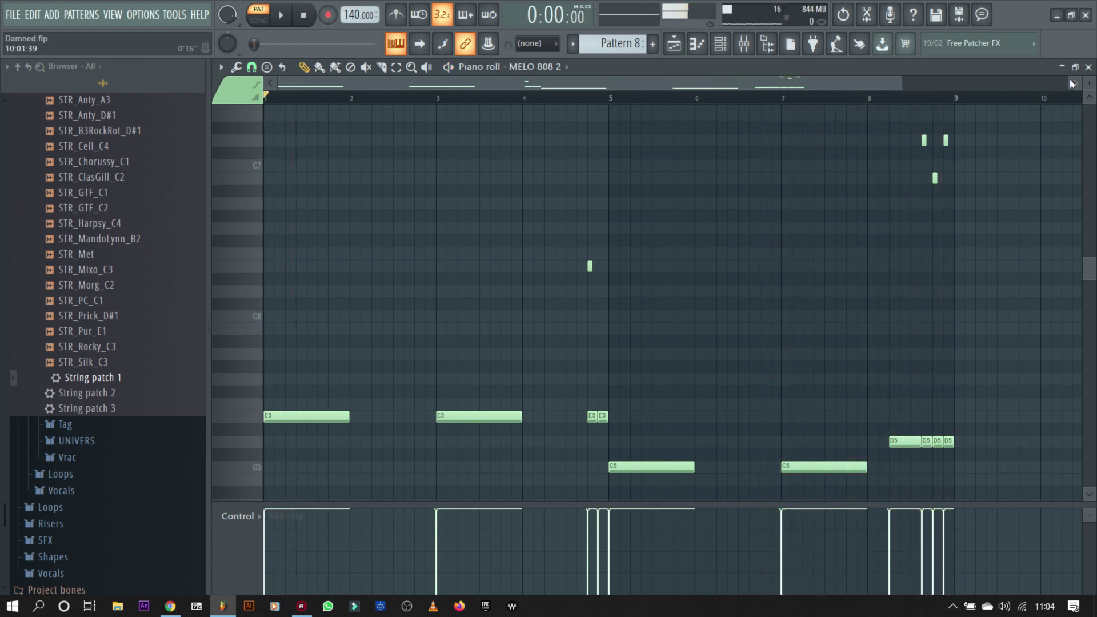
{"action": "left_click", "coordinate": [1088, 67]}
- Switch to Pattern 9 and audition its Heat Up 3 64bit #3 melody in the piano roll, closing the editor when done
{"action": "scroll", "coordinate": [615, 45], "scroll_direction": "down", "scroll_amount": 1}
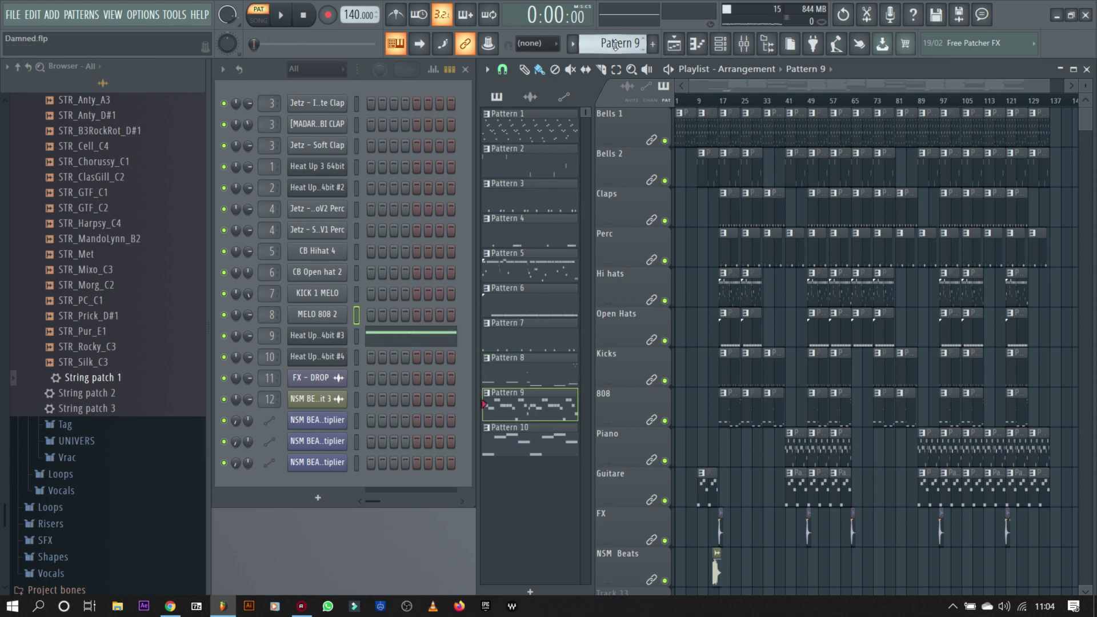
{"action": "left_click", "coordinate": [403, 341]}
{"action": "key", "text": "space"}
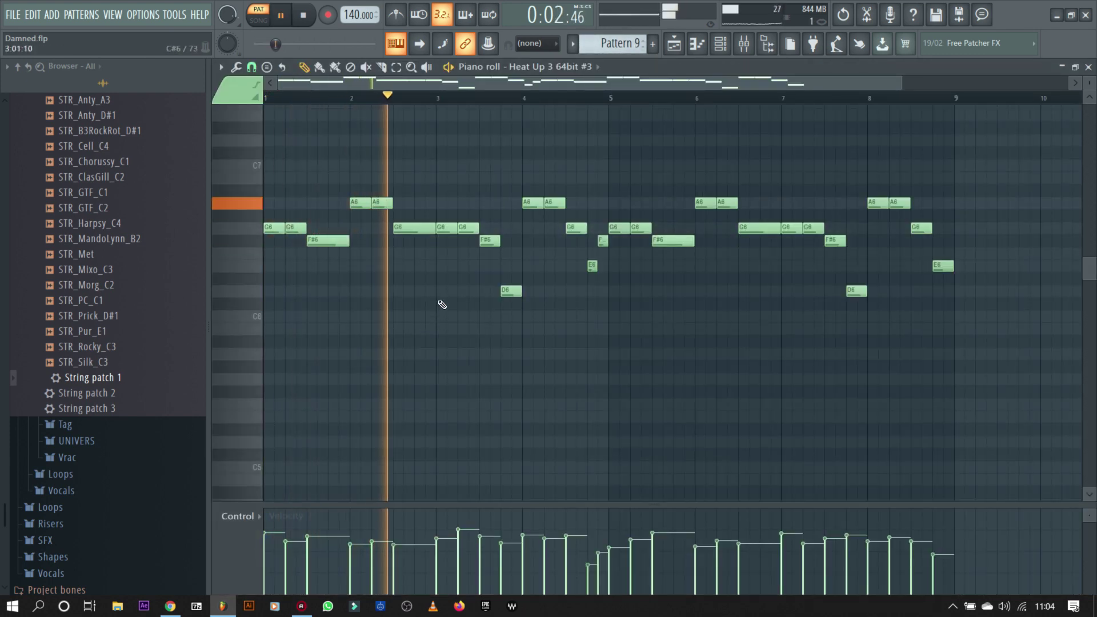
{"action": "scroll", "coordinate": [442, 304], "scroll_direction": "up", "scroll_amount": 1}
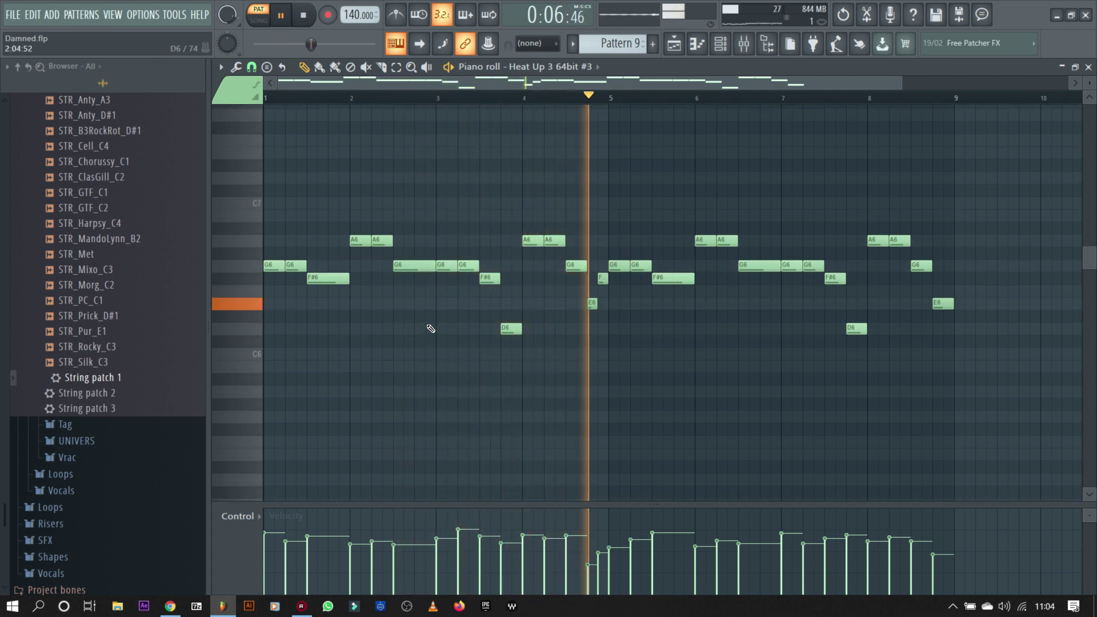
{"action": "key", "text": "space"}
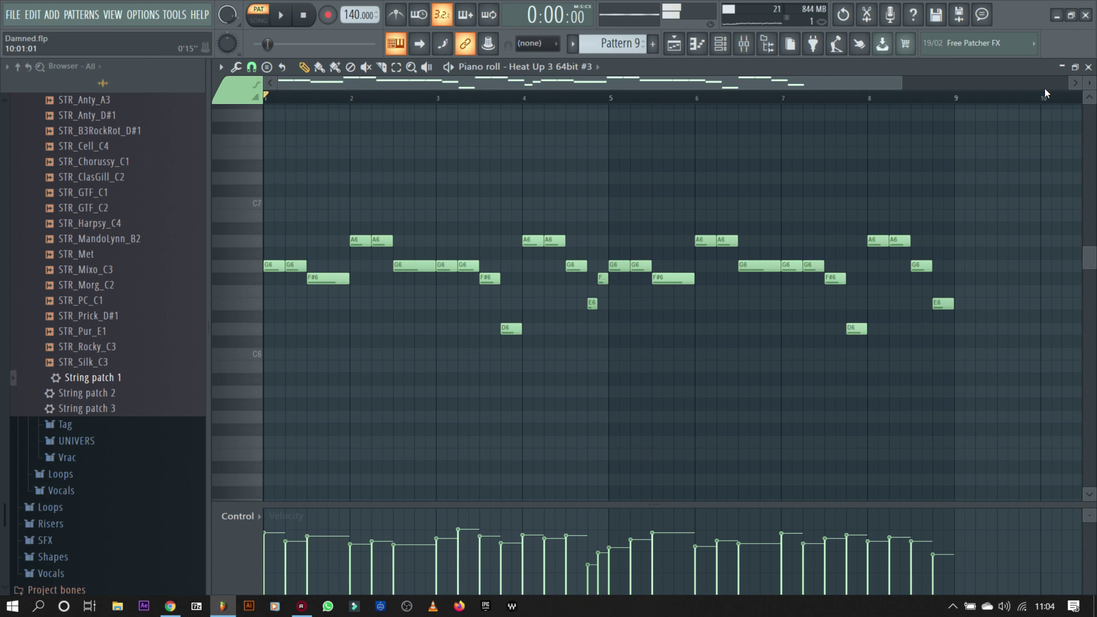
{"action": "left_click", "coordinate": [1088, 67]}
- Switch to Pattern 10 and listen to its Heat Up 3 64bit #4 notes in the piano roll, closing it when done
{"action": "scroll", "coordinate": [621, 43], "scroll_direction": "down", "scroll_amount": 1}
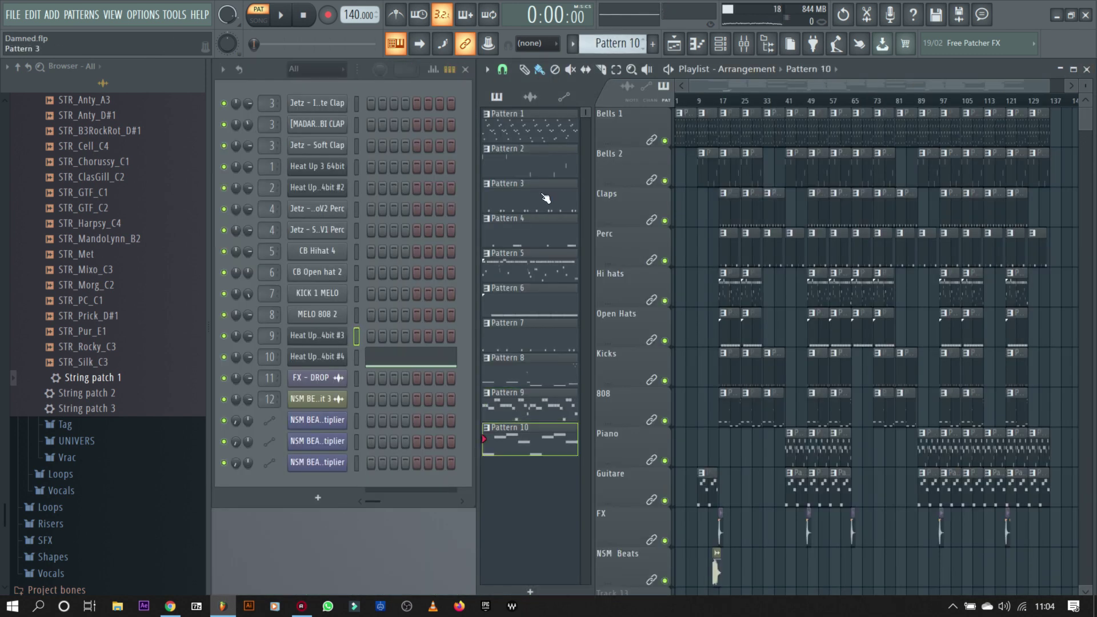
{"action": "left_click", "coordinate": [413, 368]}
{"action": "key", "text": "space"}
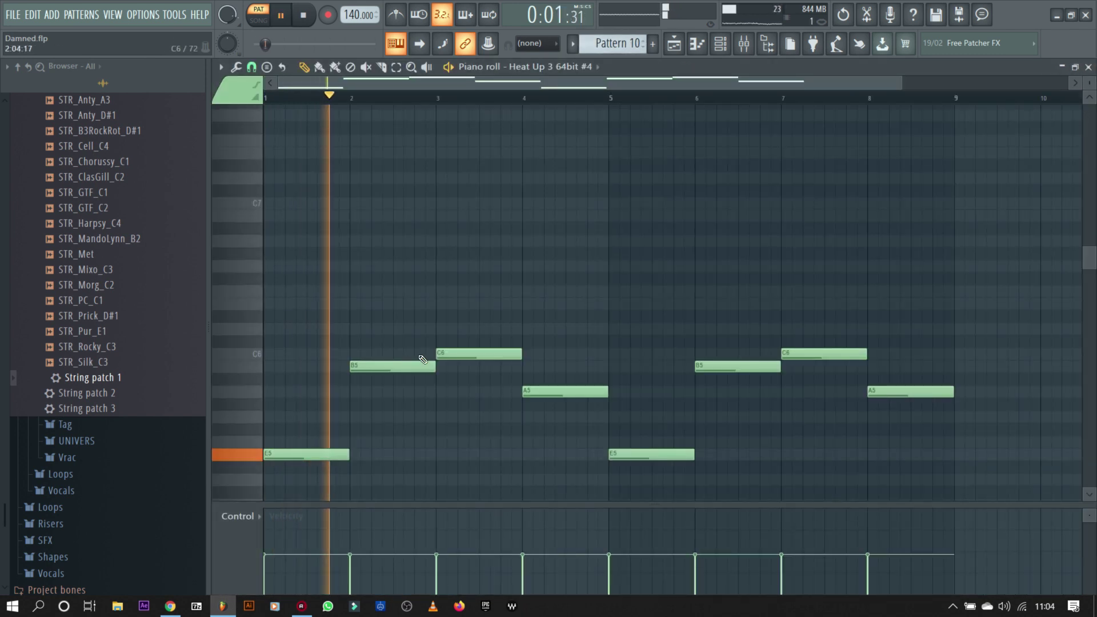
{"action": "scroll", "coordinate": [424, 357], "scroll_direction": "down", "scroll_amount": 2}
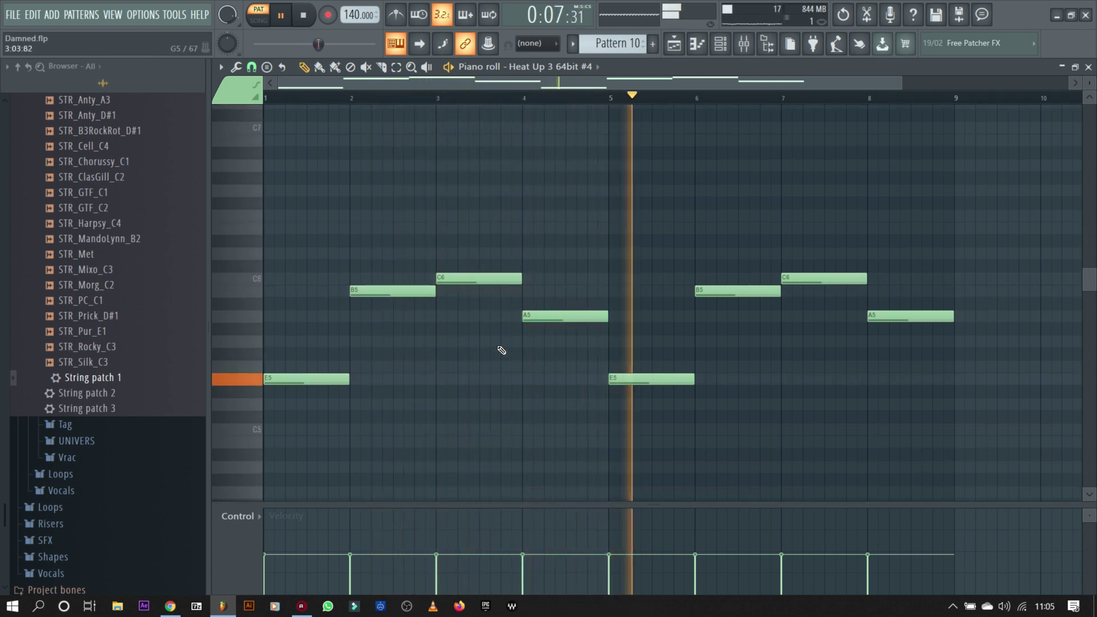
{"action": "key", "text": "space"}
{"action": "left_click", "coordinate": [1087, 67]}
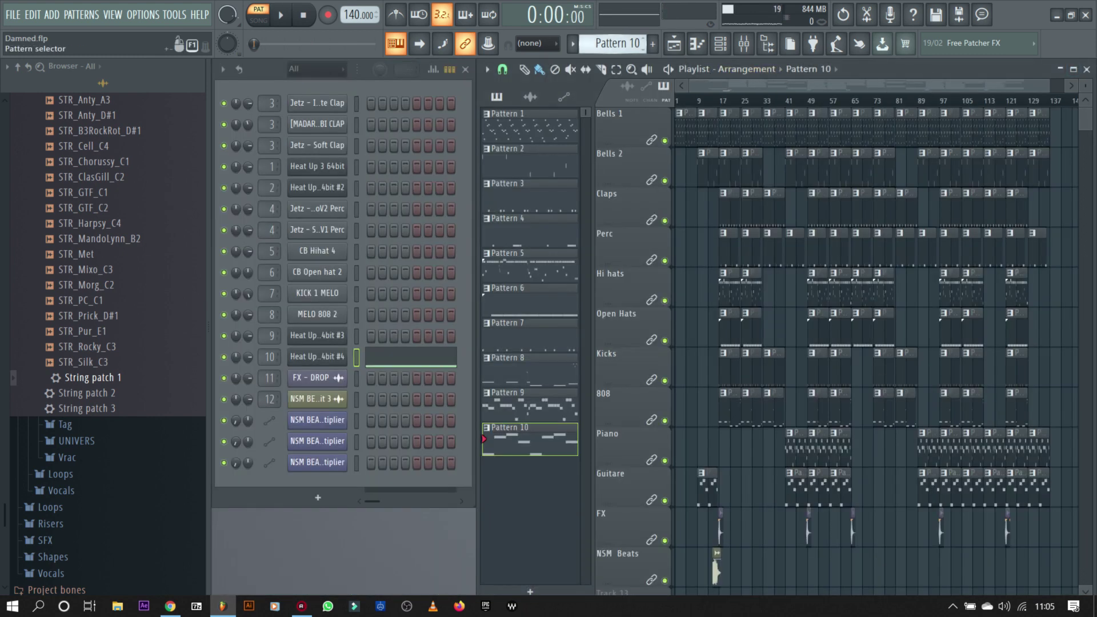
- Select Pattern 1 and play the full playlist arrangement from bar 1 in song mode
{"action": "scroll", "coordinate": [631, 44], "scroll_direction": "down", "scroll_amount": 1}
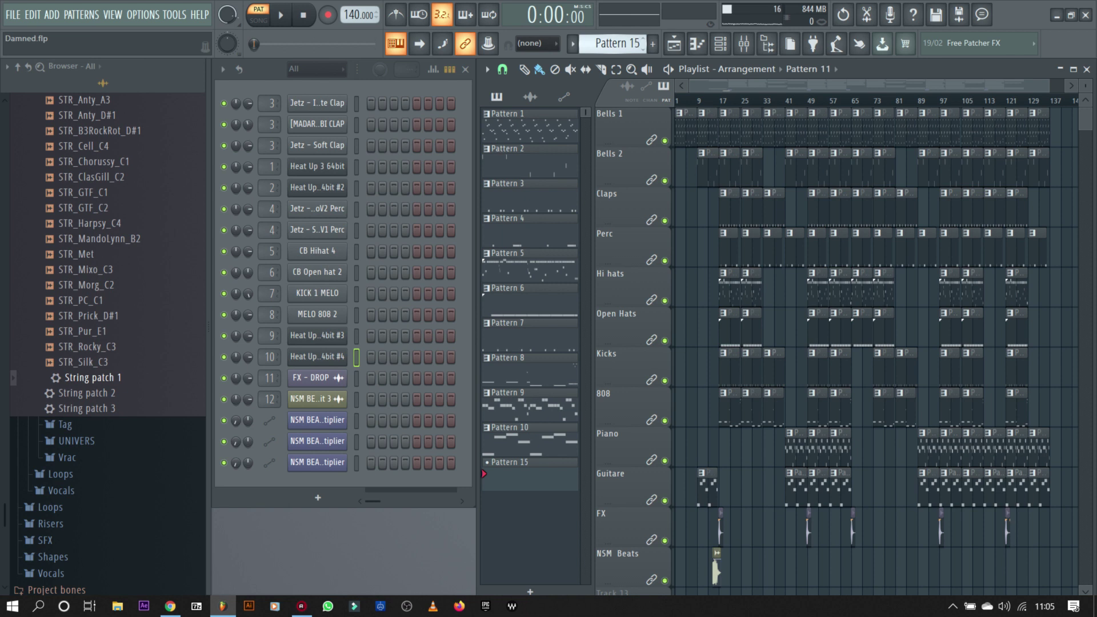
{"action": "left_click", "coordinate": [514, 123]}
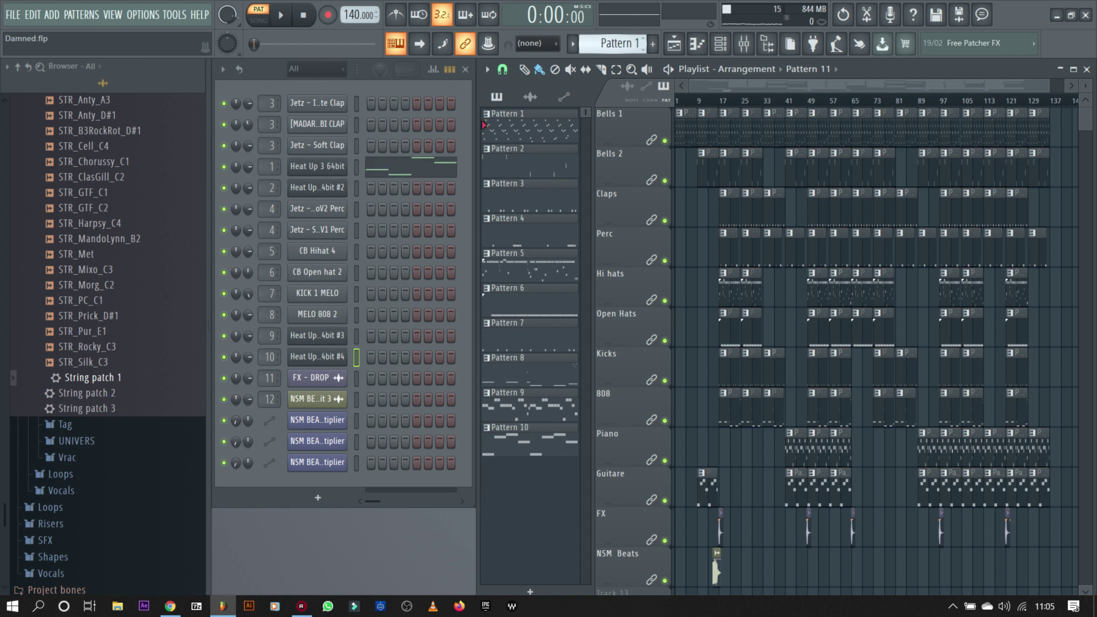
{"action": "left_click", "coordinate": [717, 101]}
{"action": "left_click", "coordinate": [678, 101]}
{"action": "key", "text": "space"}
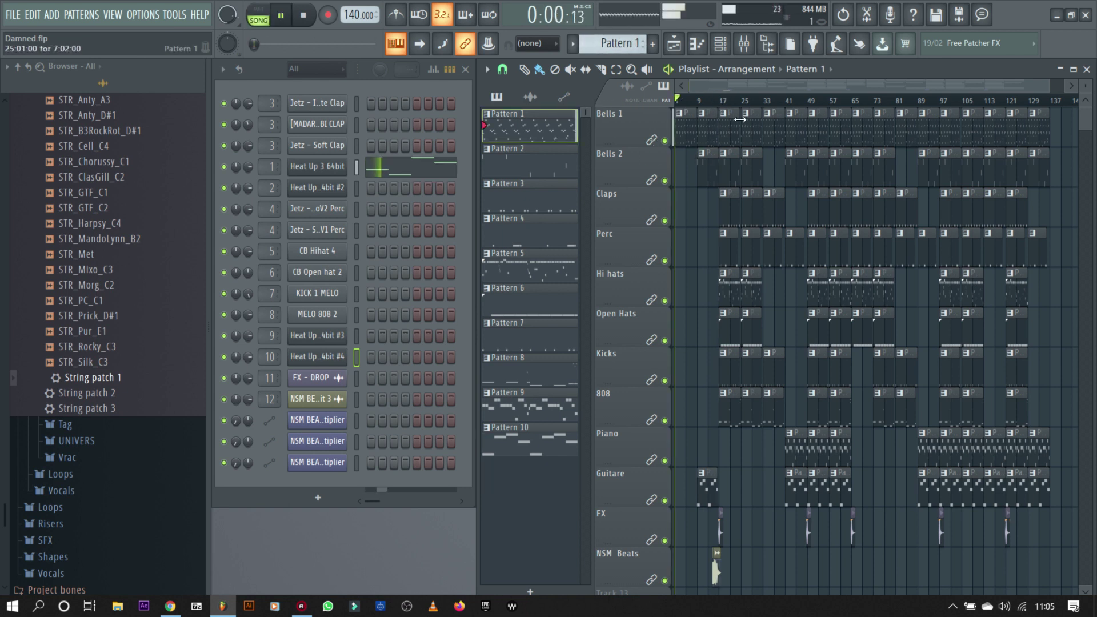